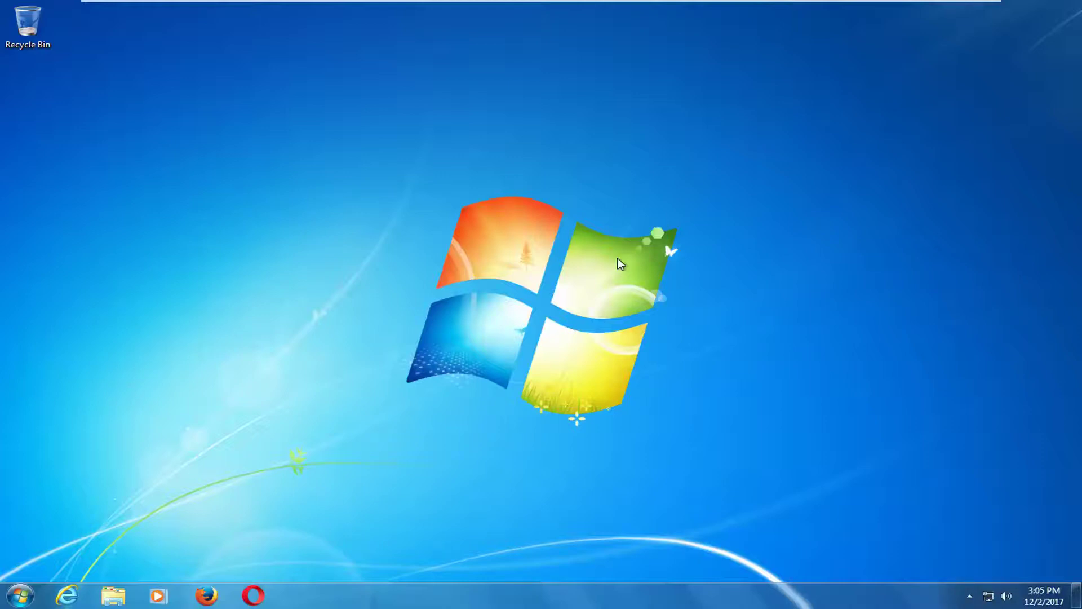
Search 'device manager' from the Start menu and open Device Manager via its right-click menu.
click(20, 596)
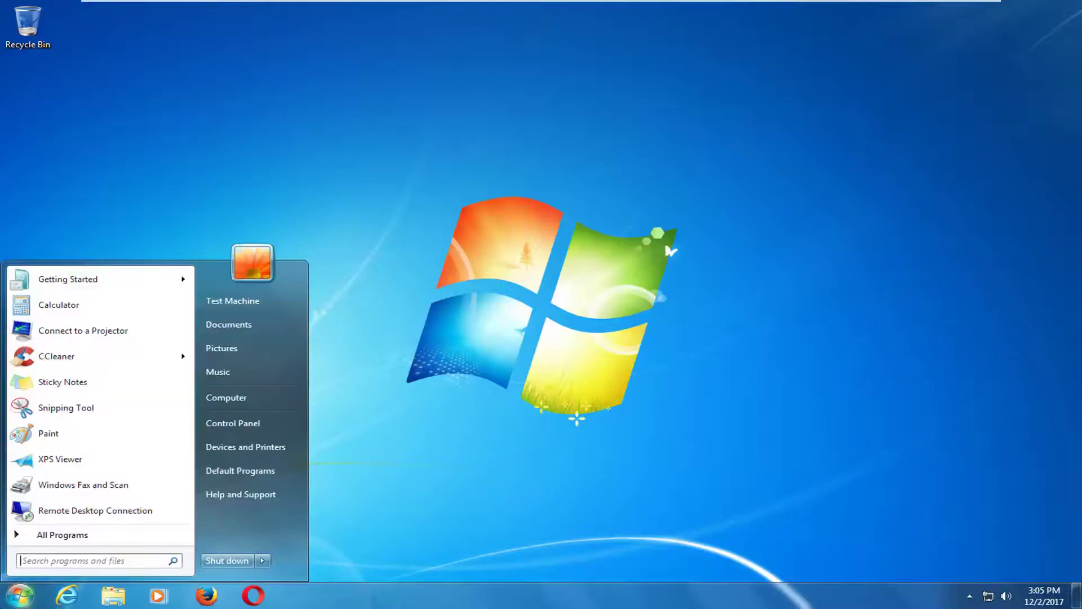
text(device manager)
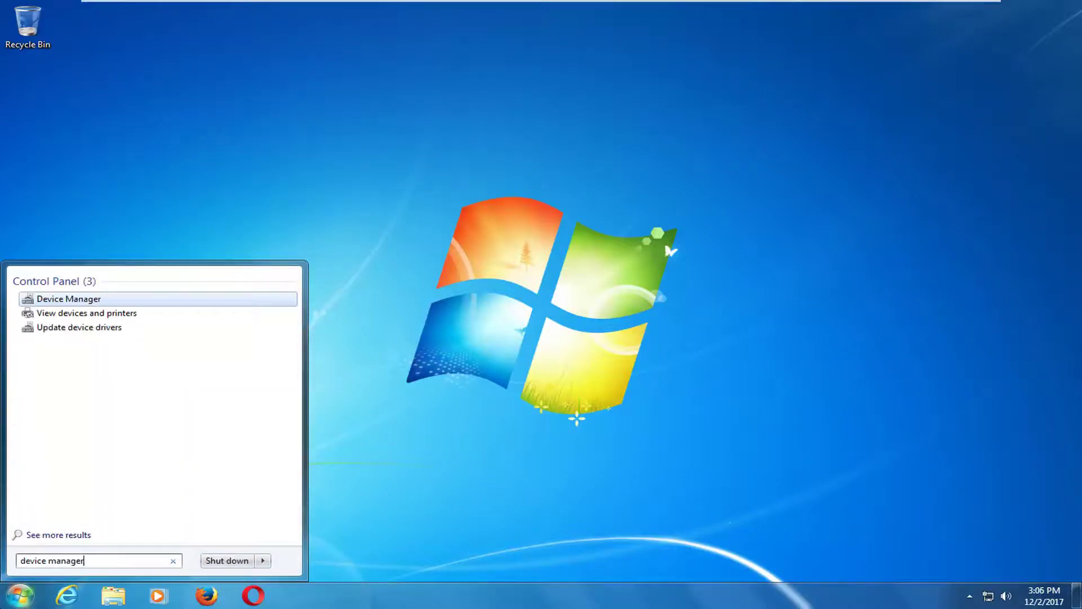
right_click(78, 305)
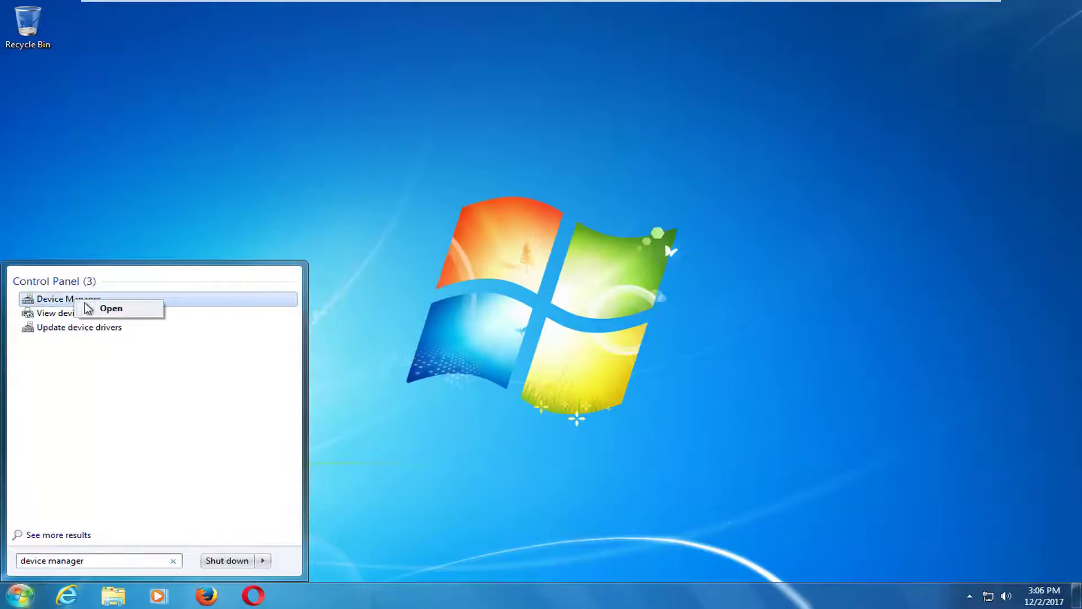
click(97, 311)
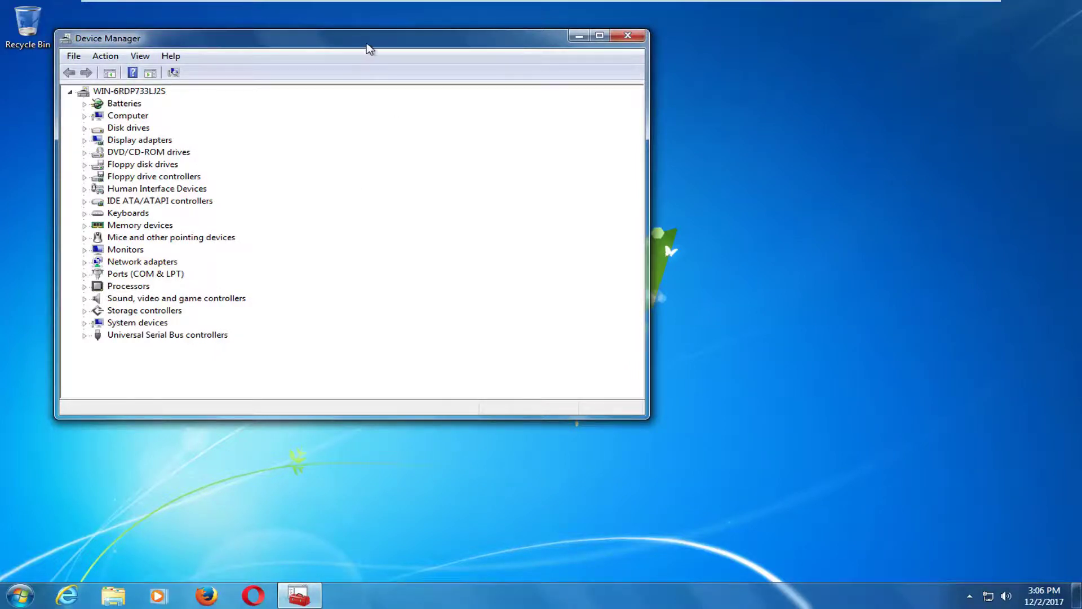
Expand Disk drives and select the VMware Virtual S SCSI Disk Device.
drag(366, 44, 510, 68)
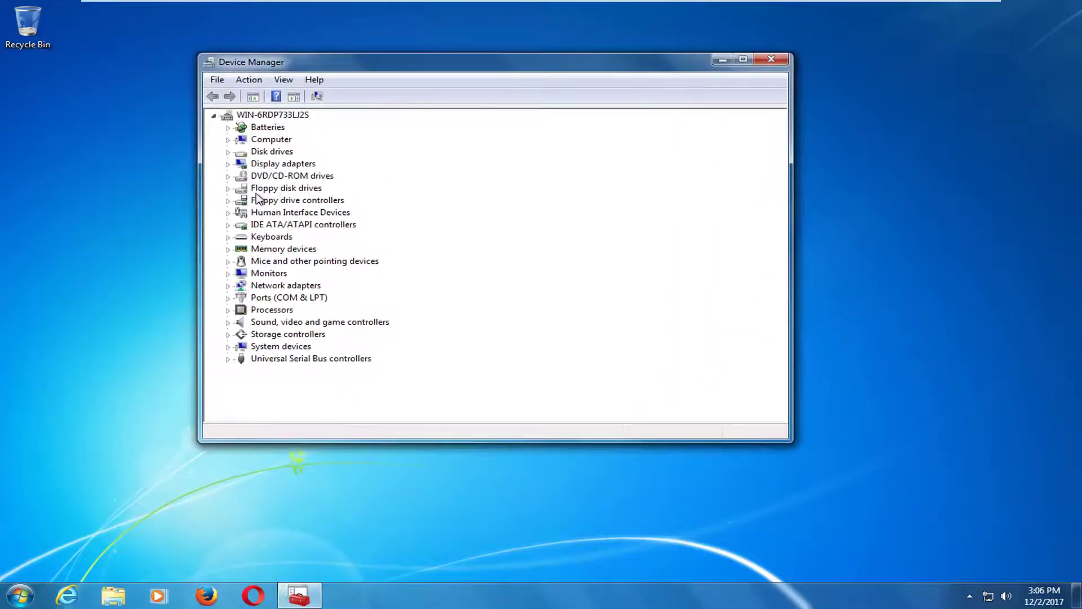
click(285, 155)
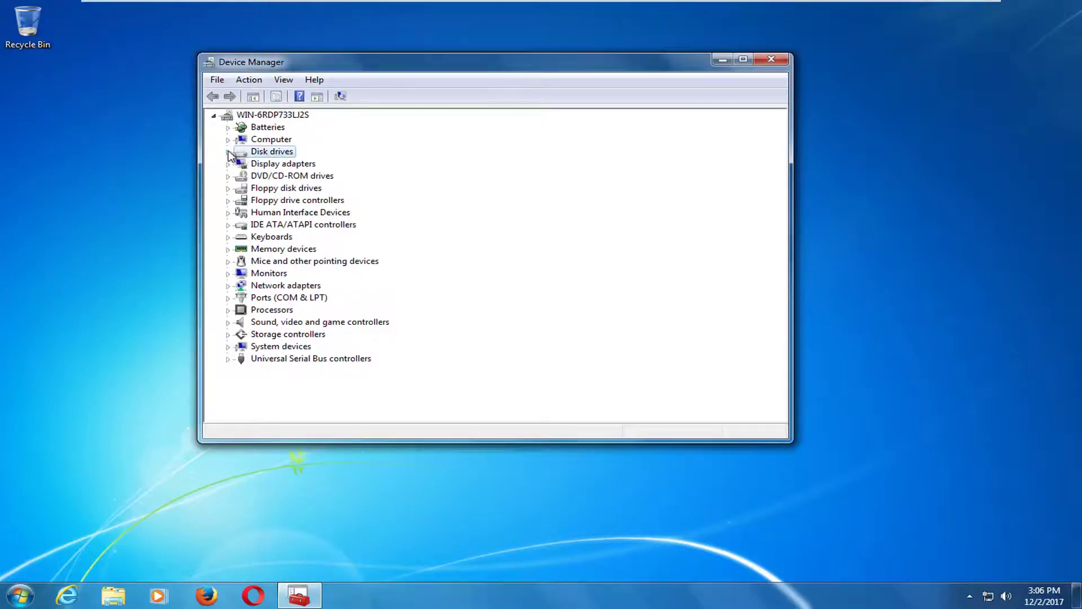
click(228, 153)
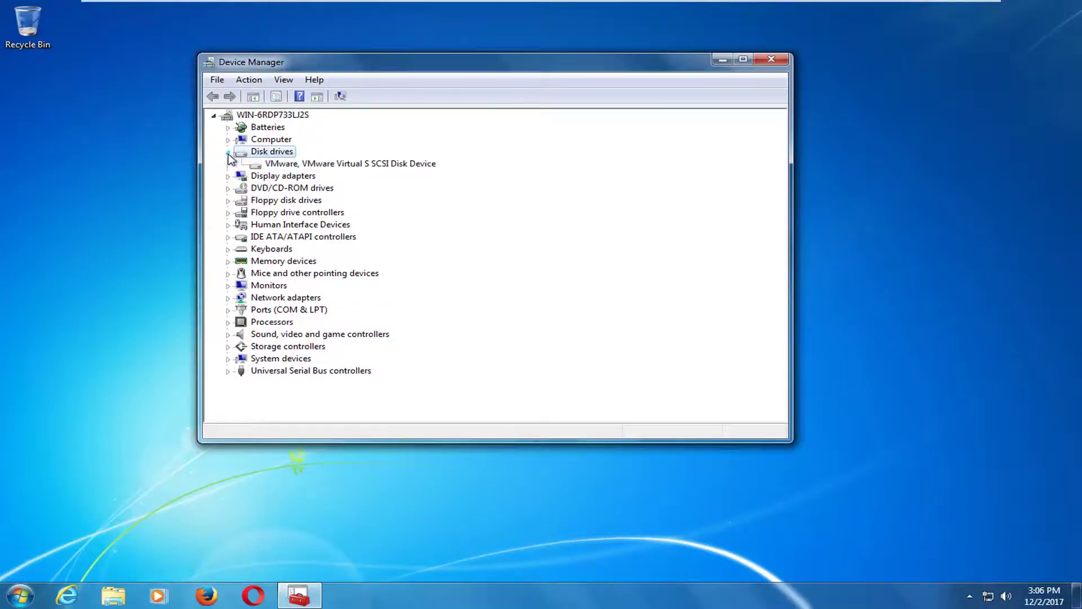
click(274, 165)
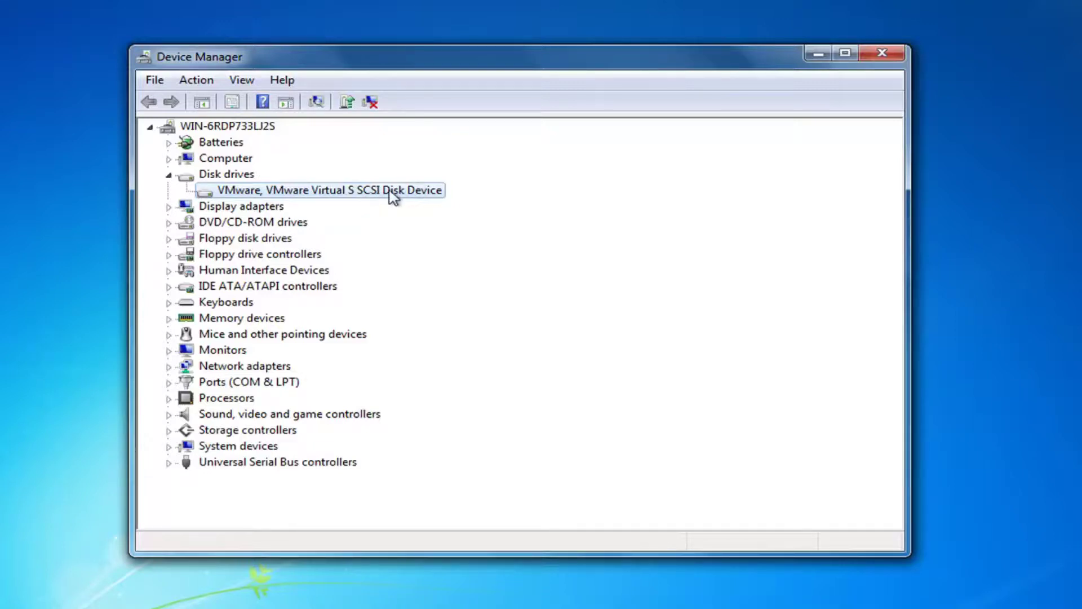
Choose Quick removal on the Policies tab of the VMware disk's properties.
right_click(346, 194)
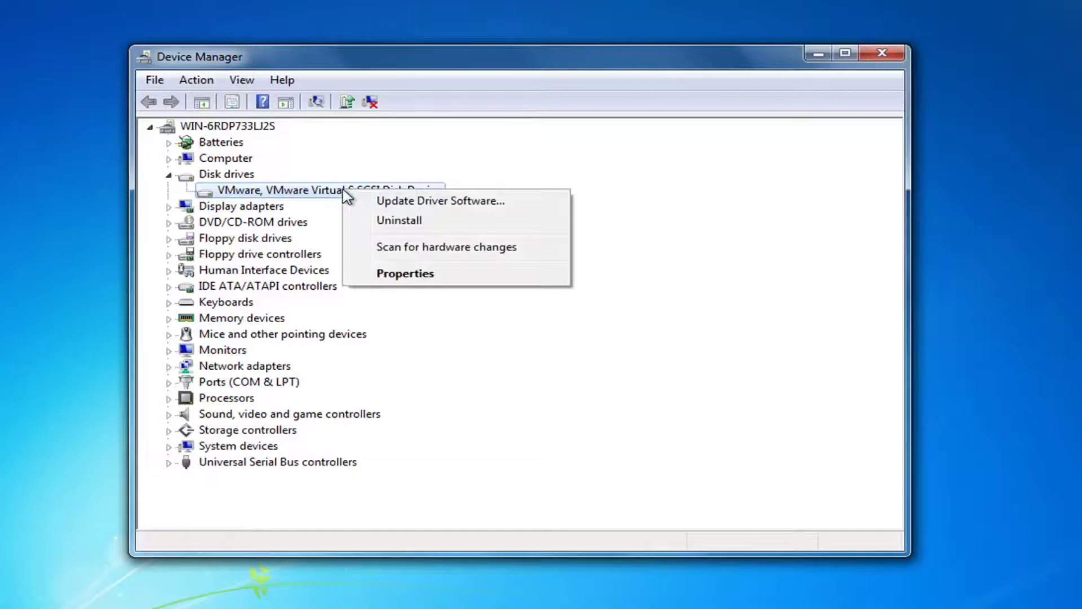
click(387, 273)
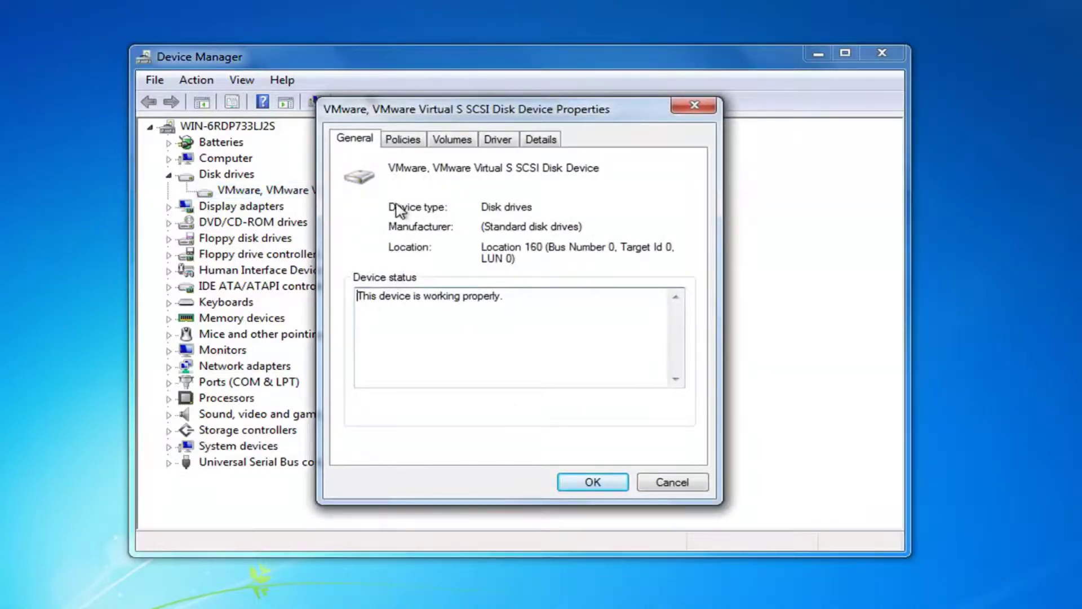
click(407, 150)
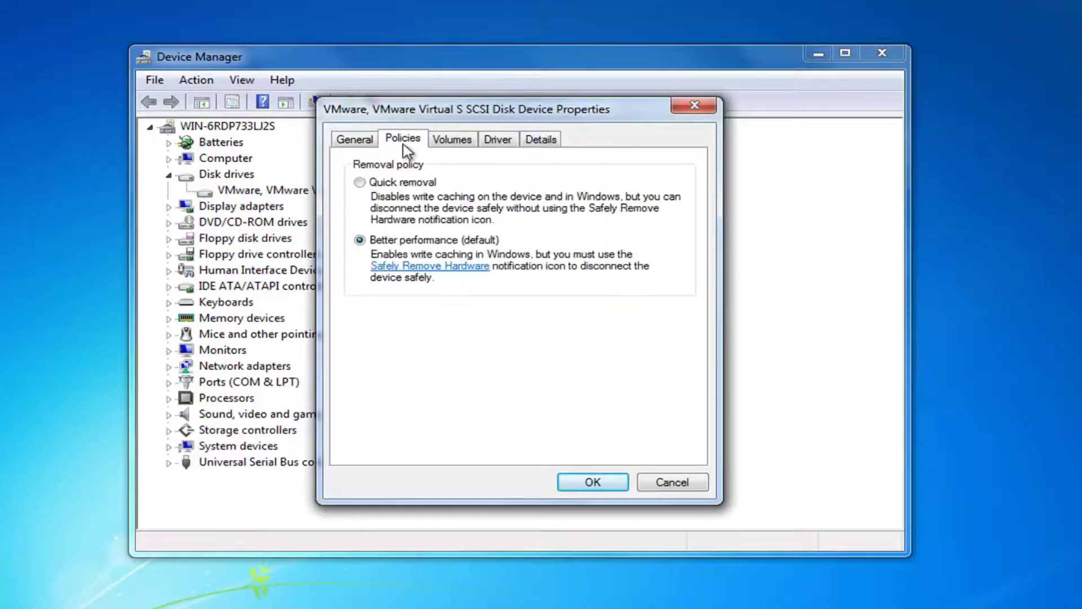
click(360, 182)
Confirm with OK, decline the restart prompt, and close Device Manager.
click(599, 483)
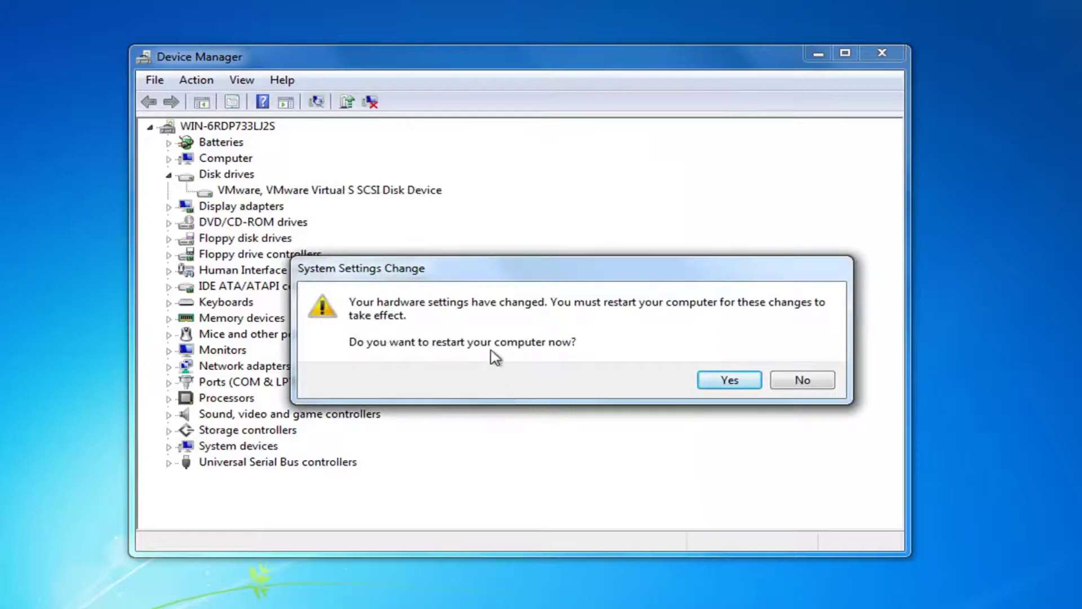
click(817, 393)
click(872, 54)
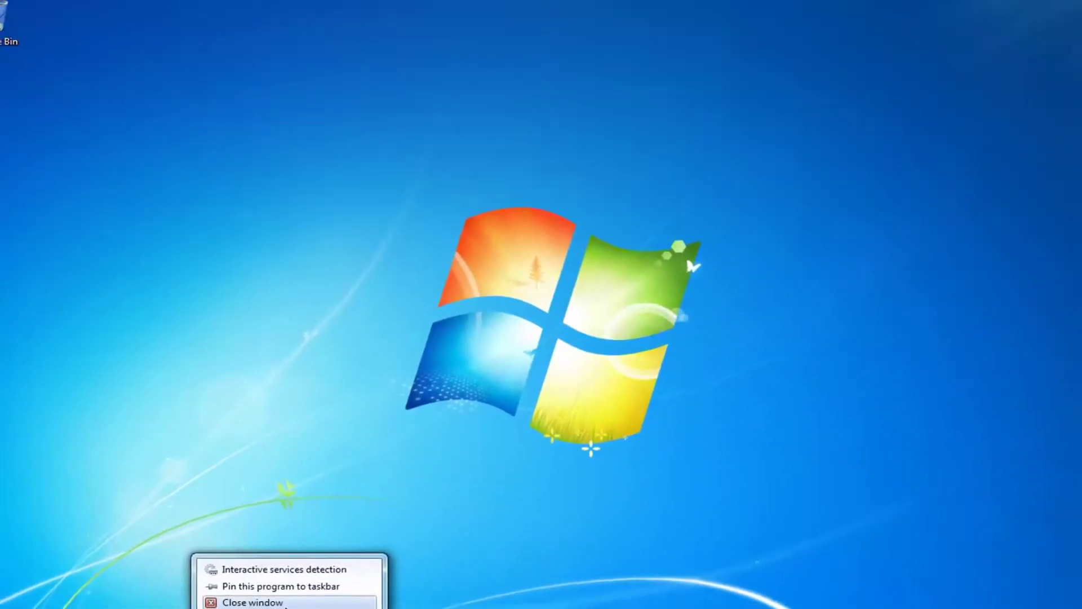
Dismiss Interactive services detection, then open Computer to view Local Disk (C:) free space.
click(278, 592)
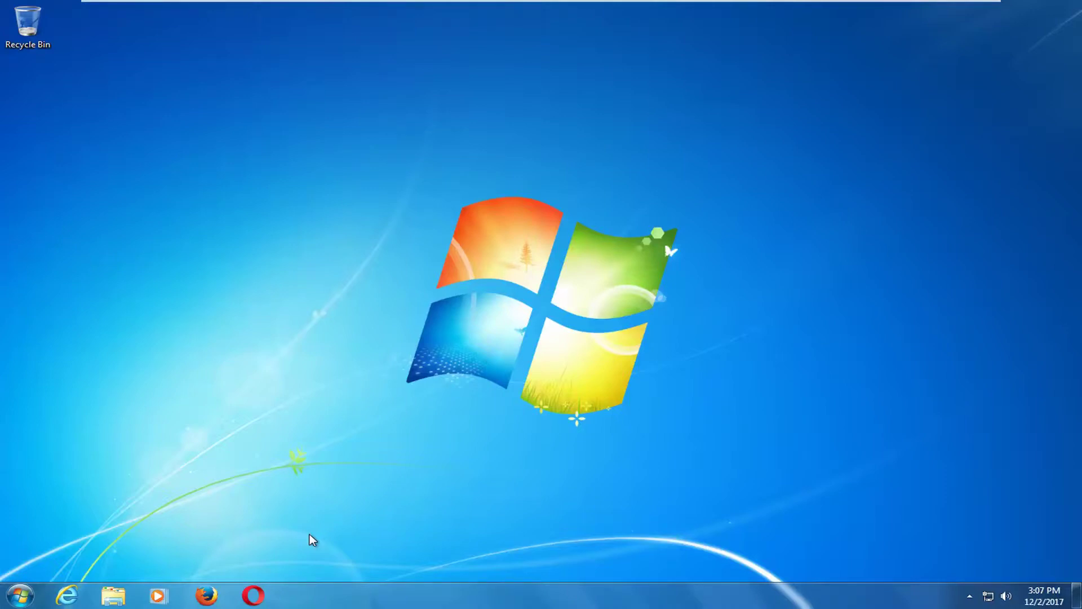
click(12, 596)
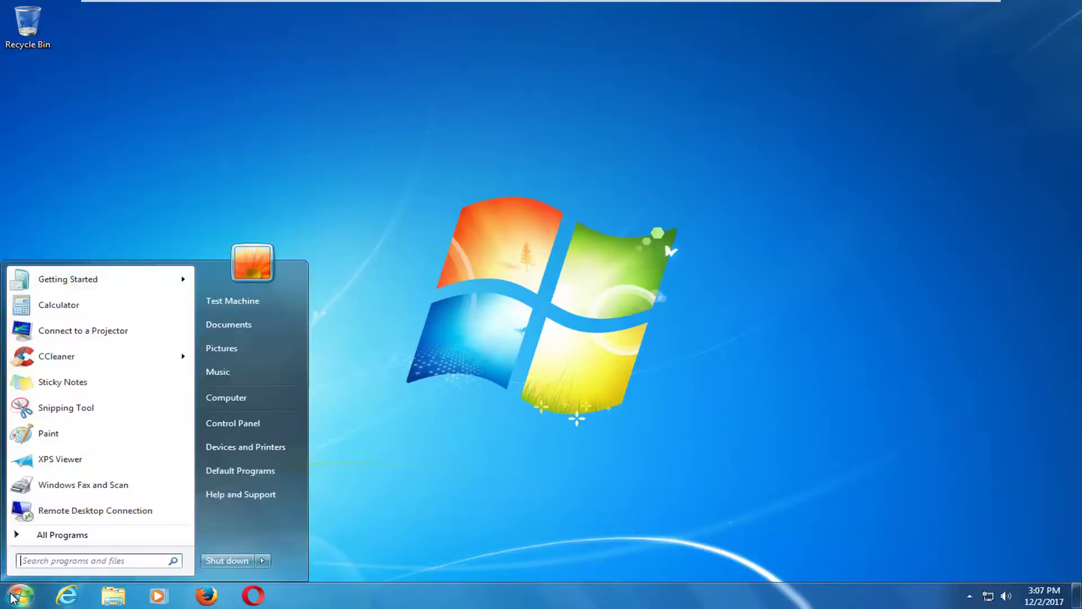
text(computer)
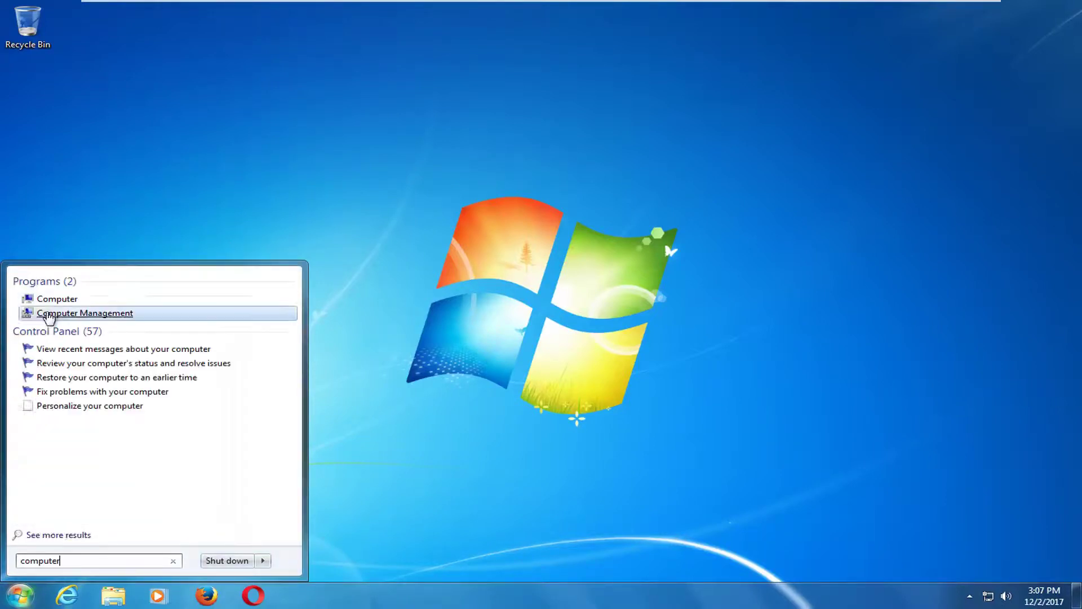
click(56, 299)
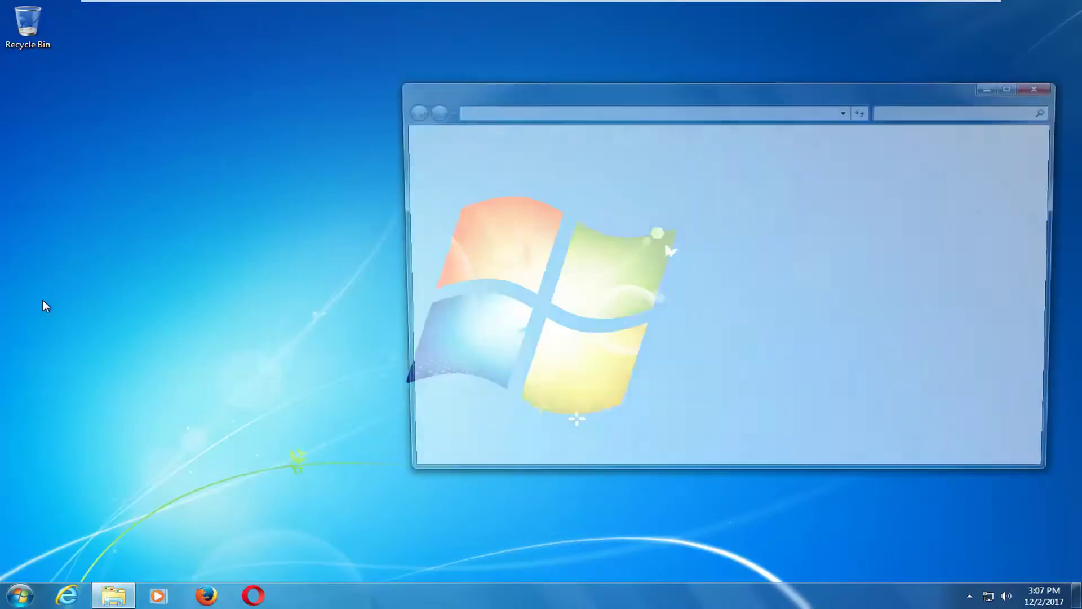
drag(580, 107, 558, 125)
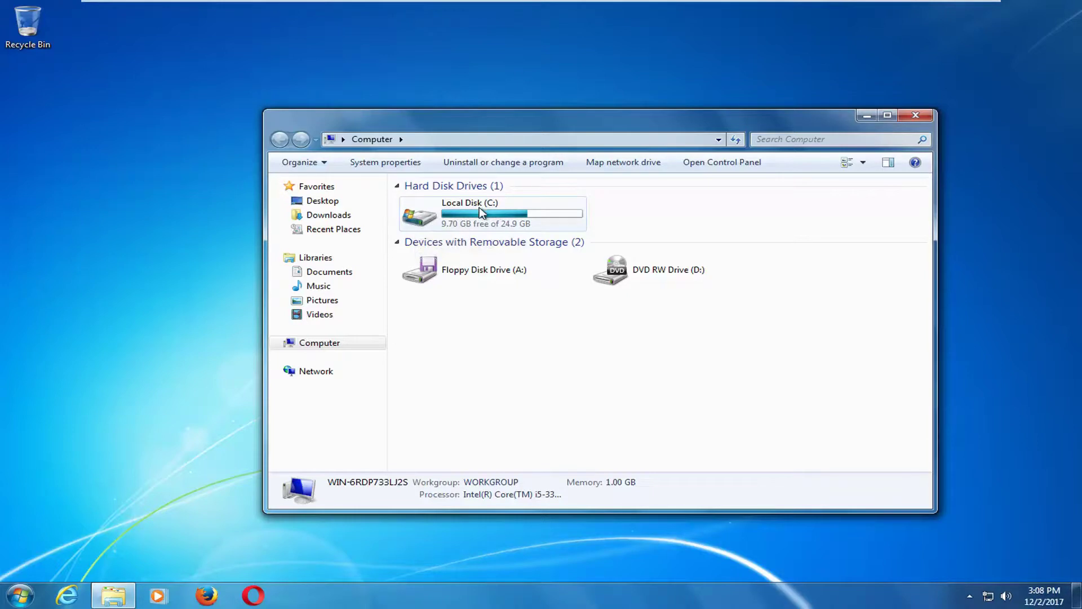
Close the Computer window and run cmd as administrator, approving the UAC prompt.
click(920, 117)
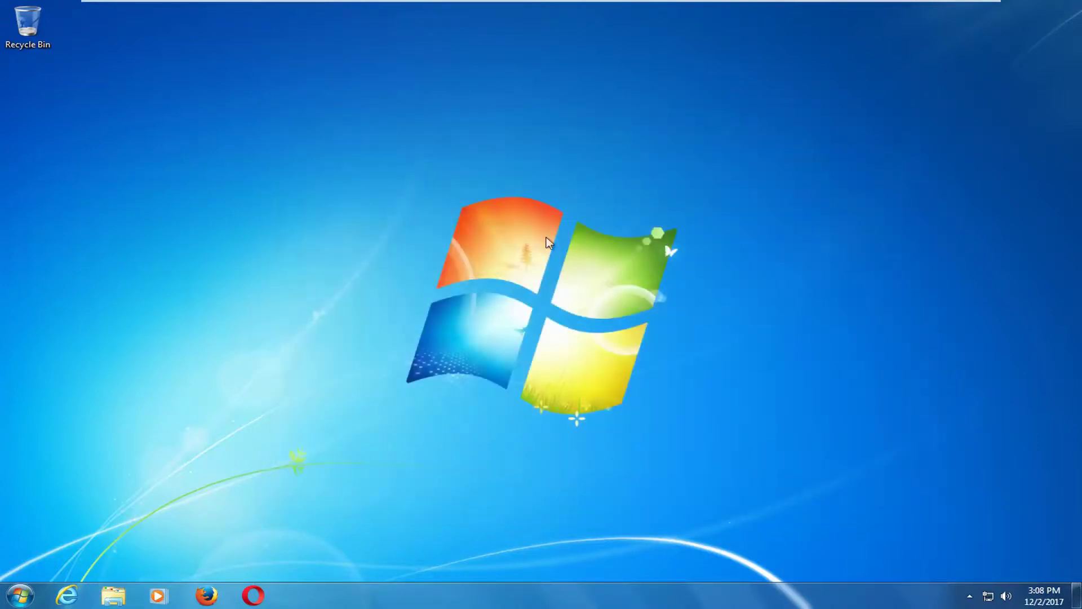
key(super)
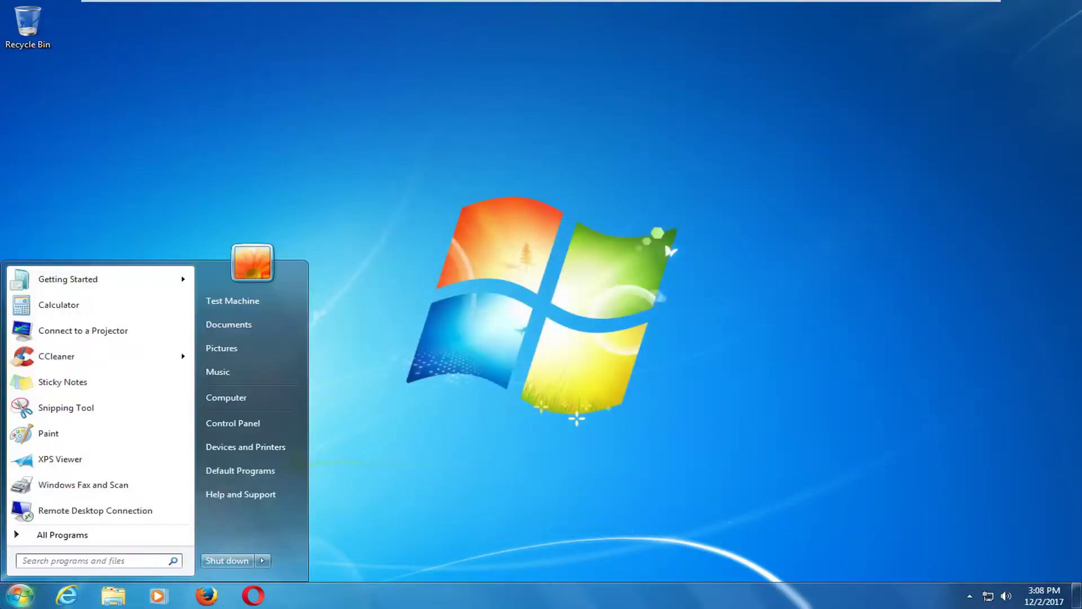
text(cmd)
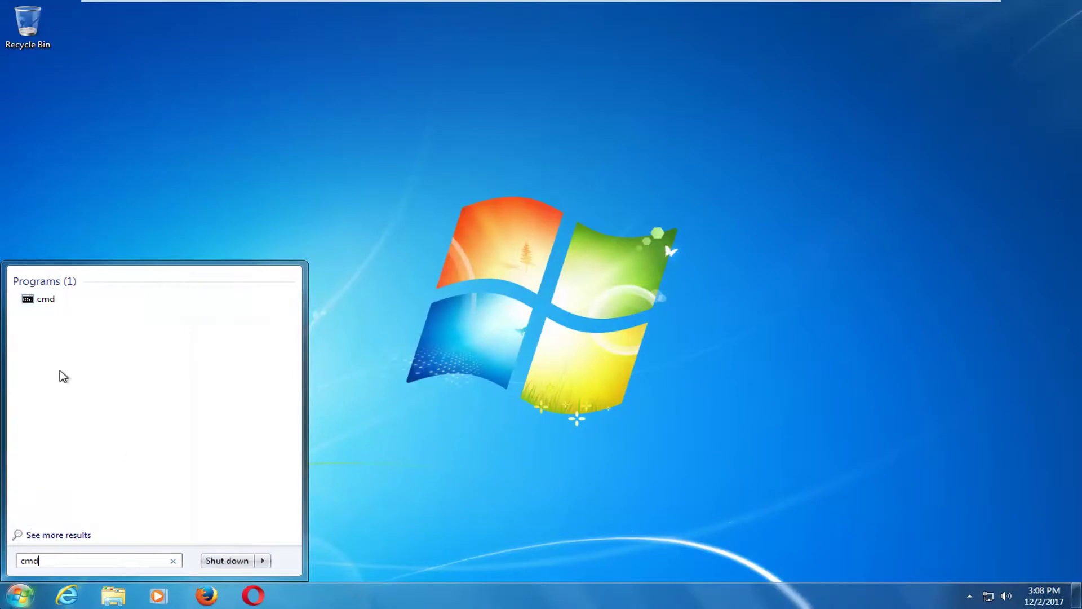
right_click(44, 304)
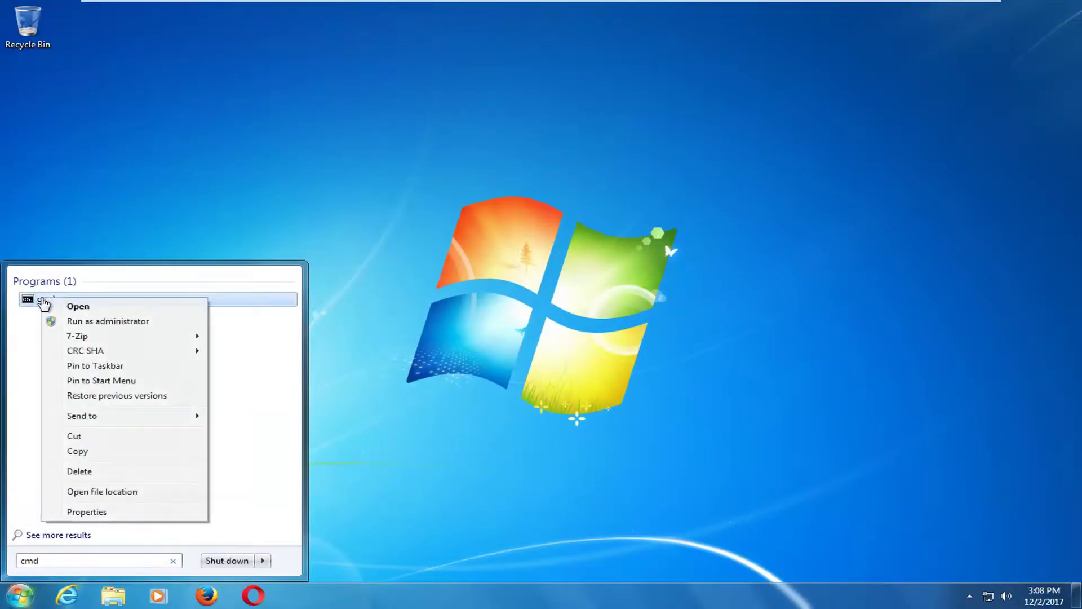
click(65, 321)
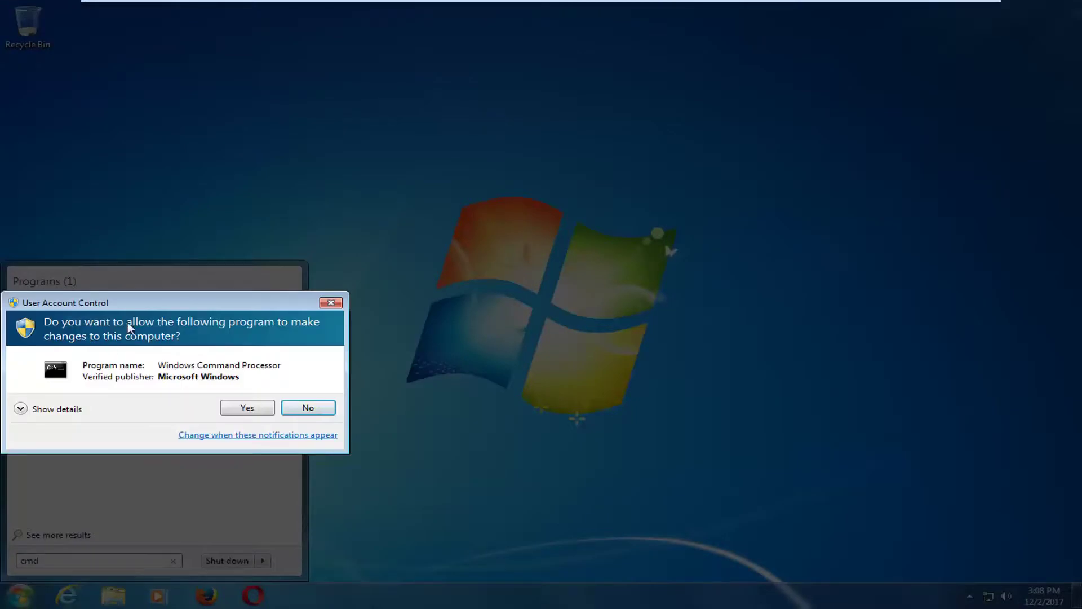
click(247, 408)
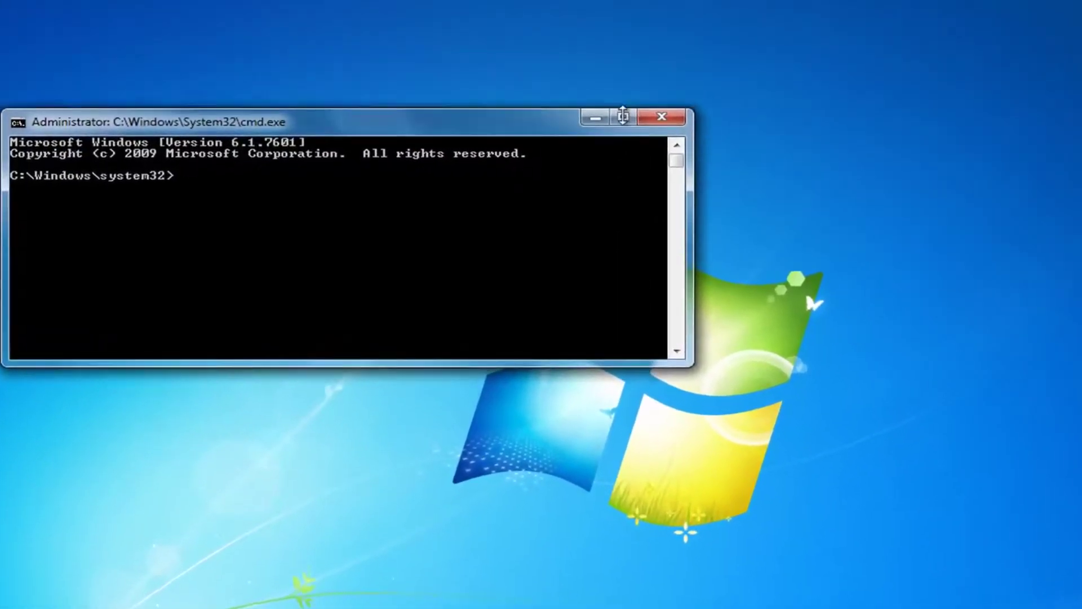
Run chkdsk C: /f and answer y to schedule the C: check at next restart.
drag(623, 113, 596, 40)
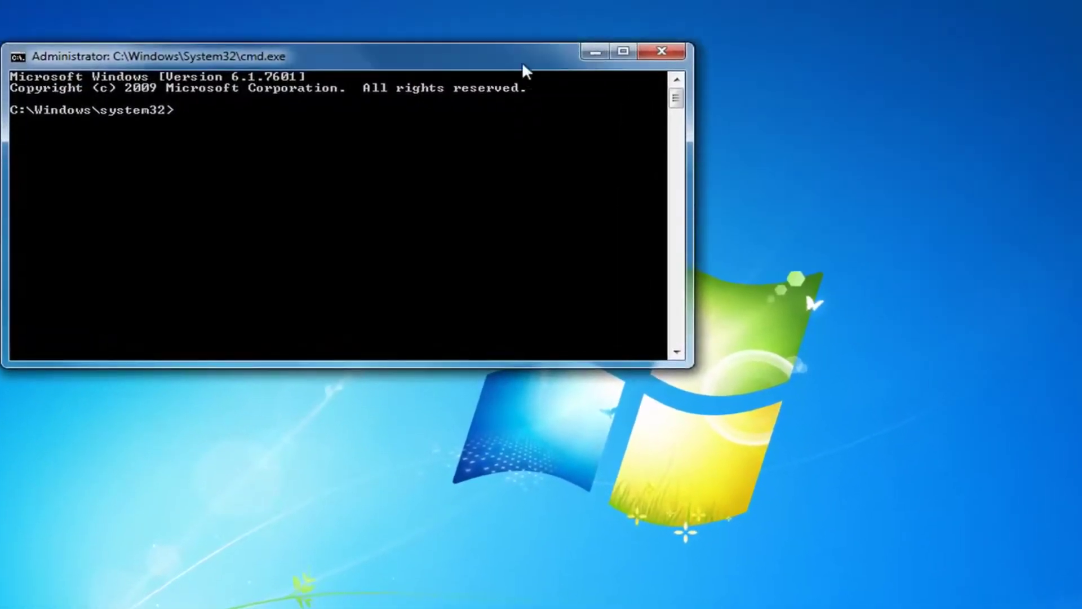
drag(509, 49, 672, 120)
text(chk)
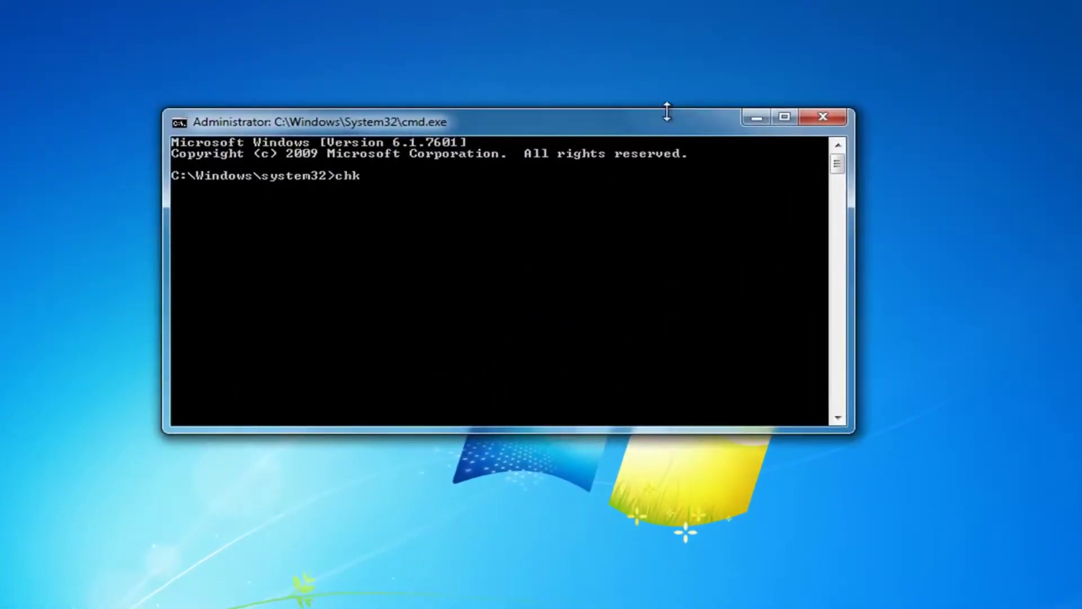
text(dsk)
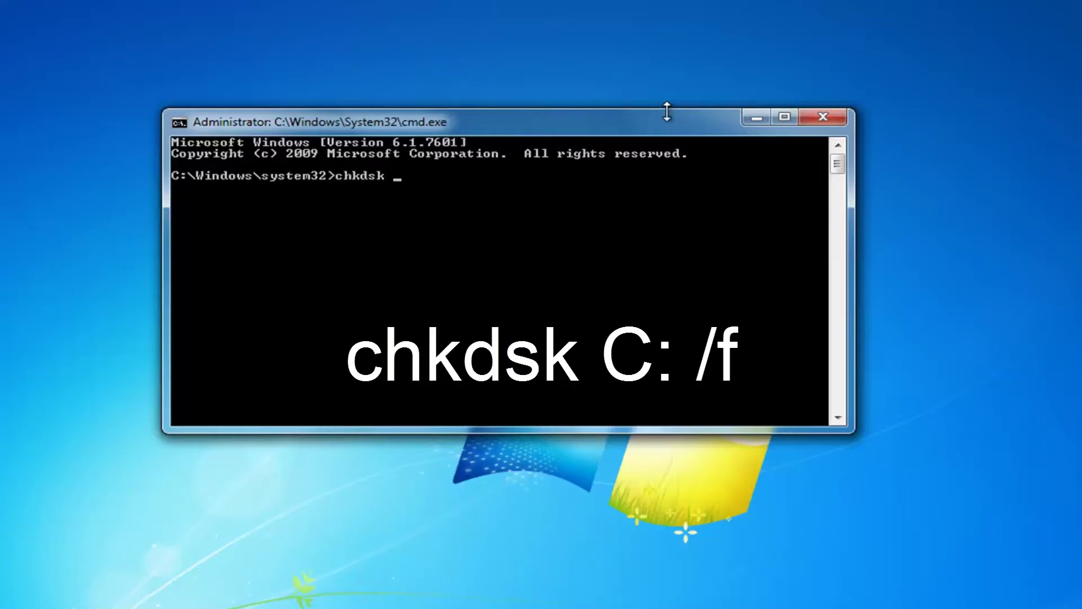
text(C)
text(: /f)
key(Return)
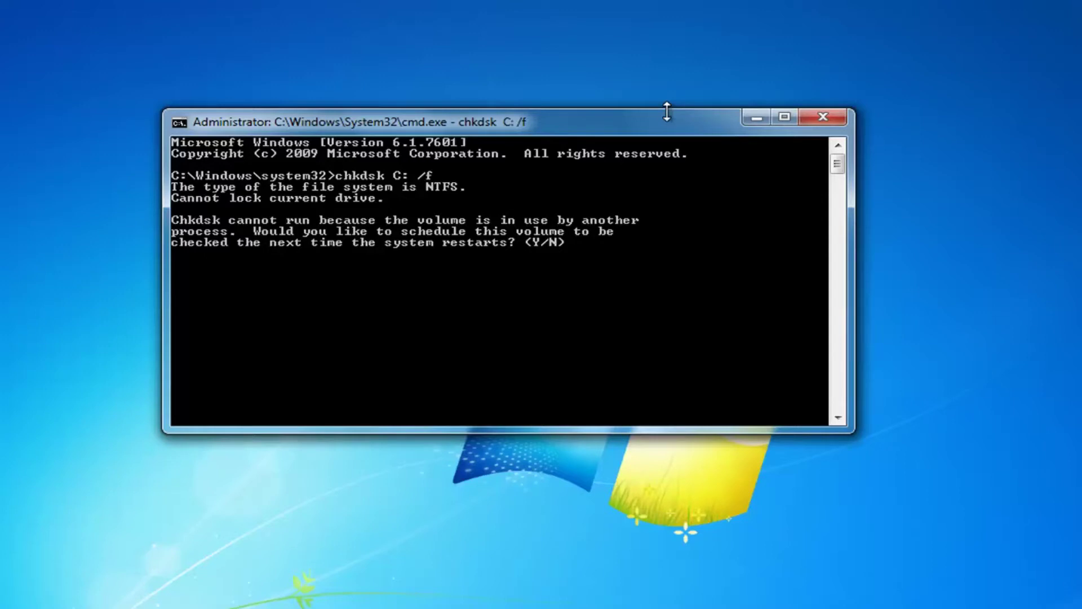
text(y)
key(Return)
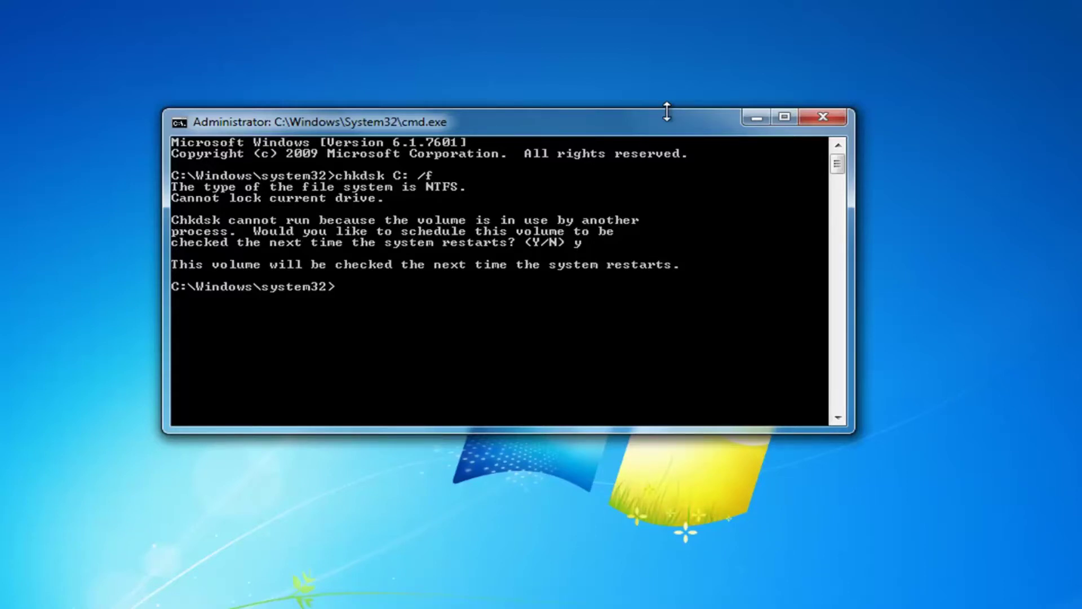
Run sfc /scannow at the administrator prompt to start the system file scan.
text(sfc)
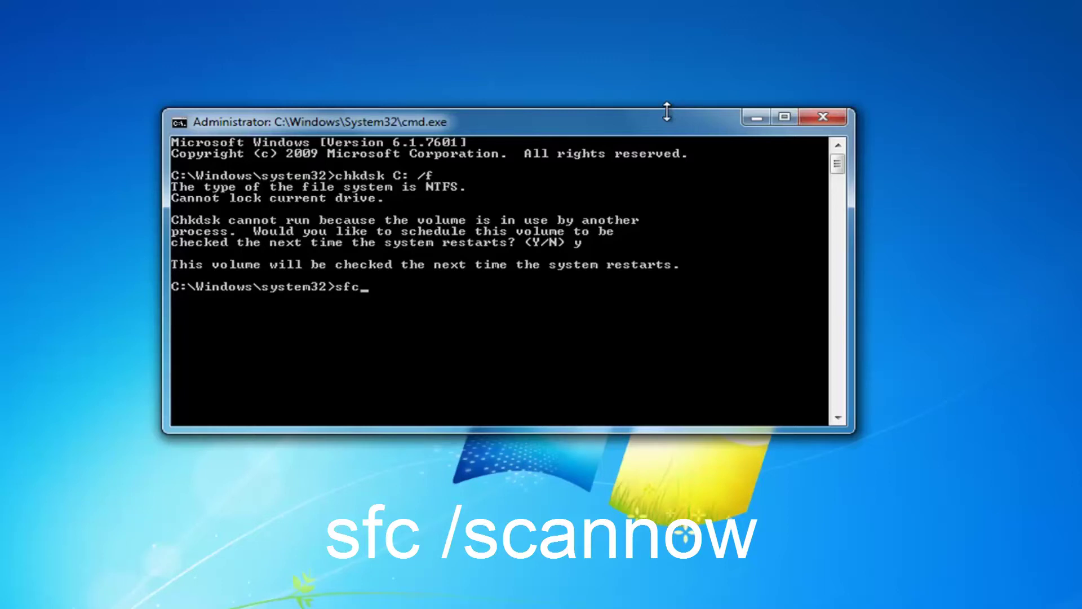
text(/scannow)
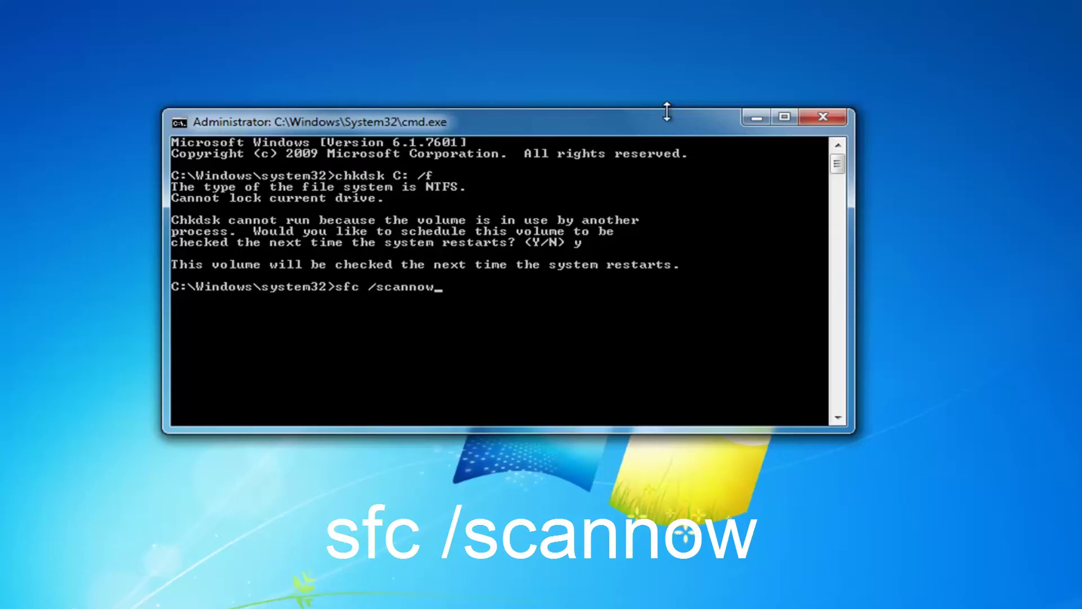
key(Return)
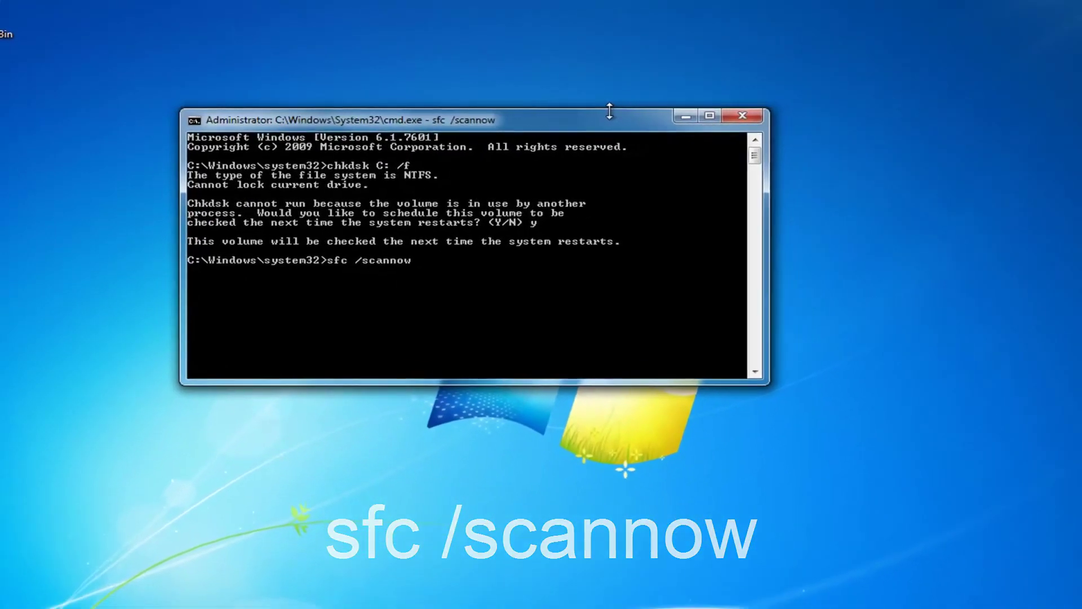